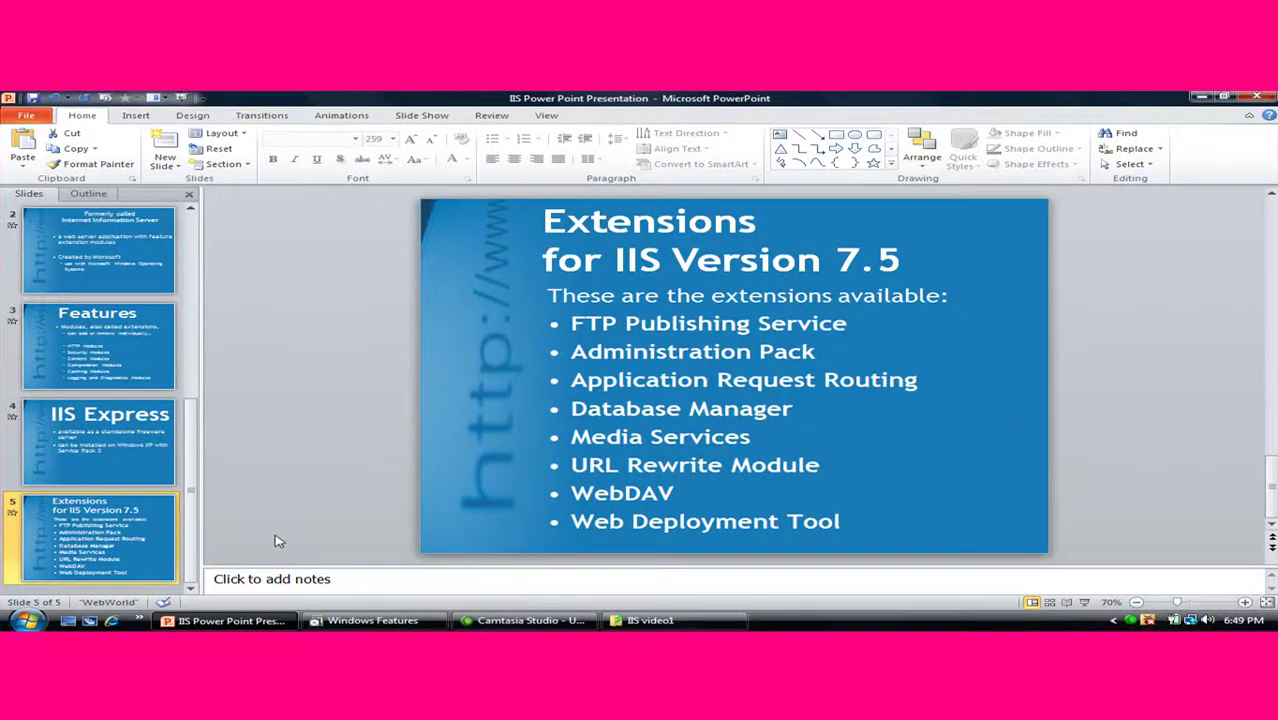
Step: Minimize the presentation and IIS video1 folder windows and open Programs and Features from the Programs category of Control Panel
{"action": "left_click", "coordinate": [228, 620]}
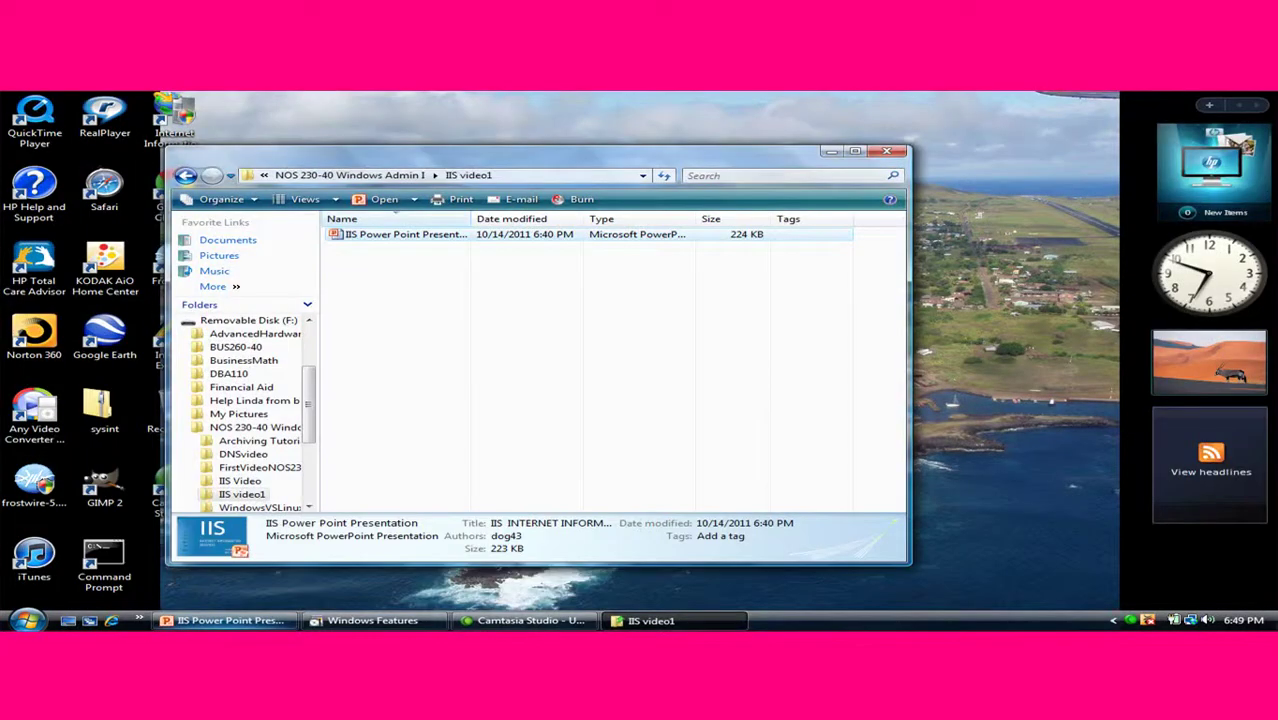
{"action": "left_click", "coordinate": [651, 621]}
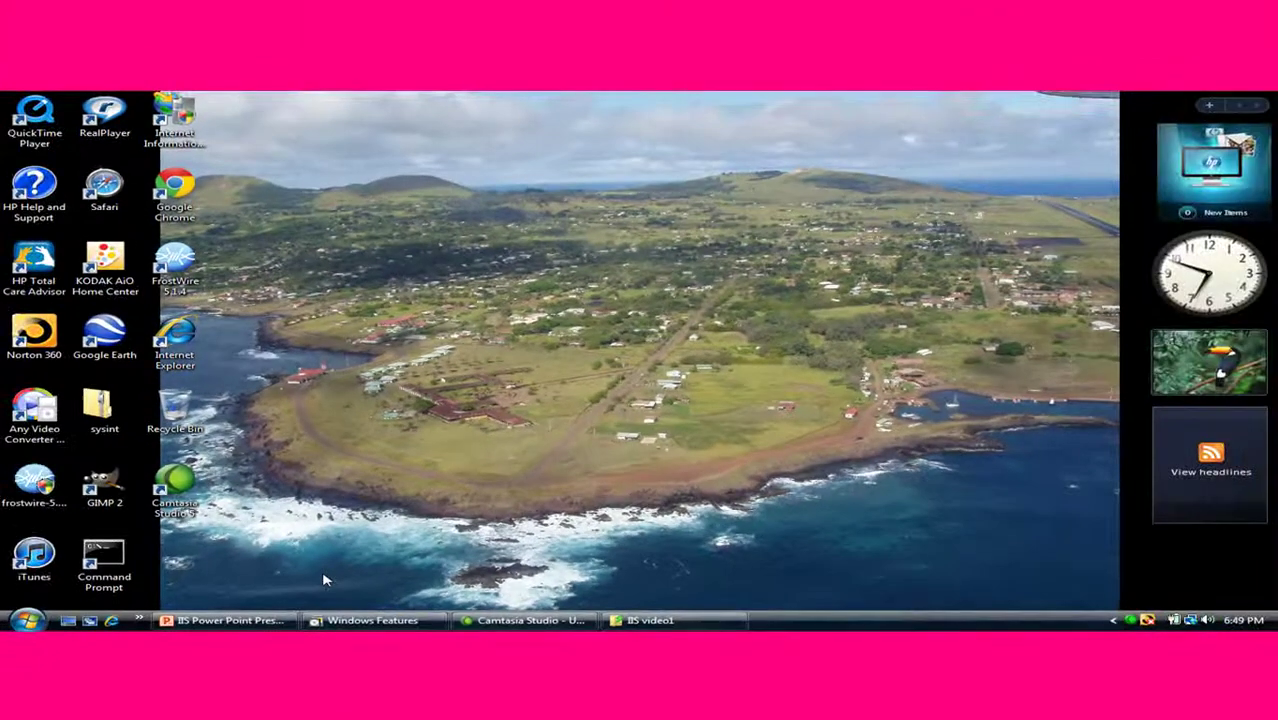
{"action": "left_click", "coordinate": [22, 619]}
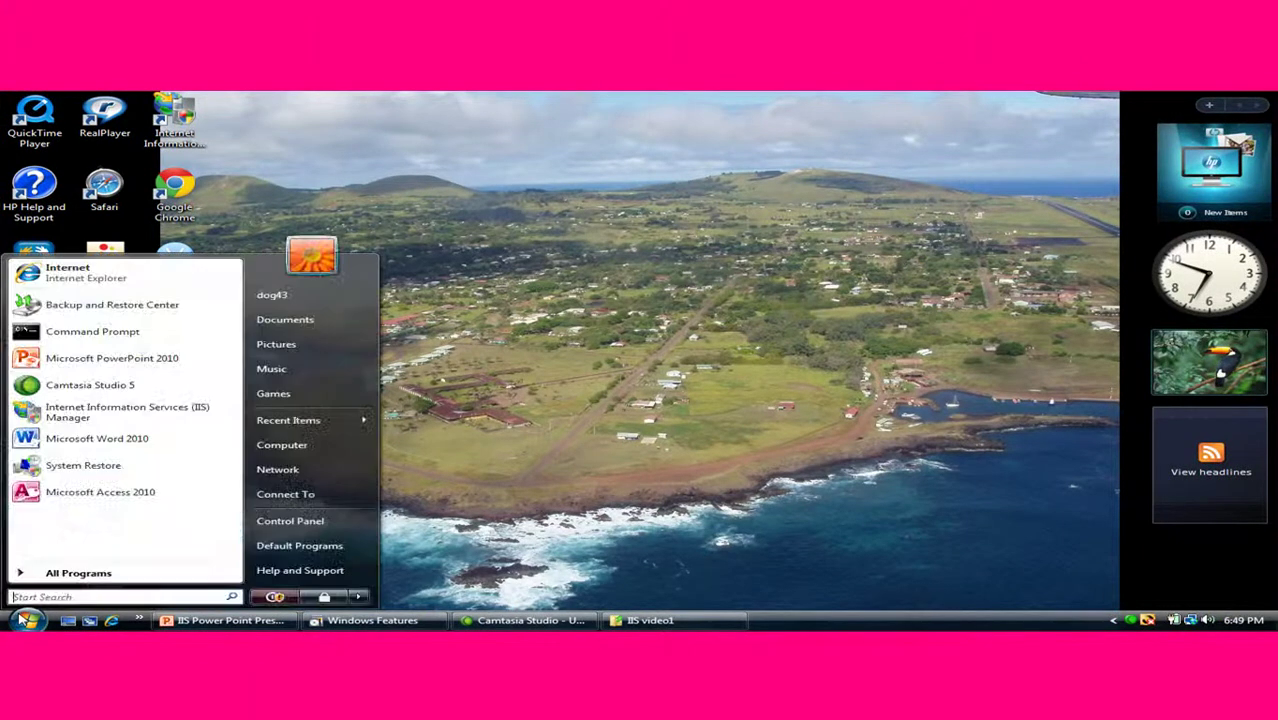
{"action": "left_click", "coordinate": [306, 522]}
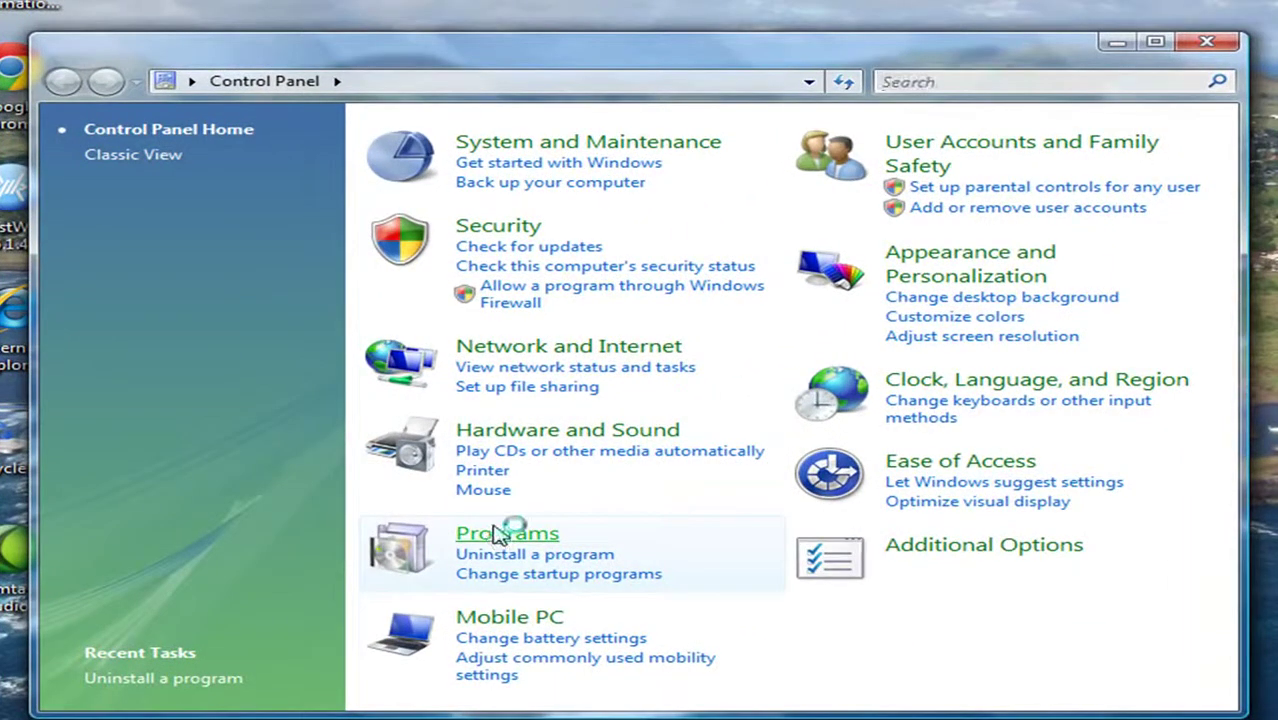
{"action": "left_click", "coordinate": [498, 513]}
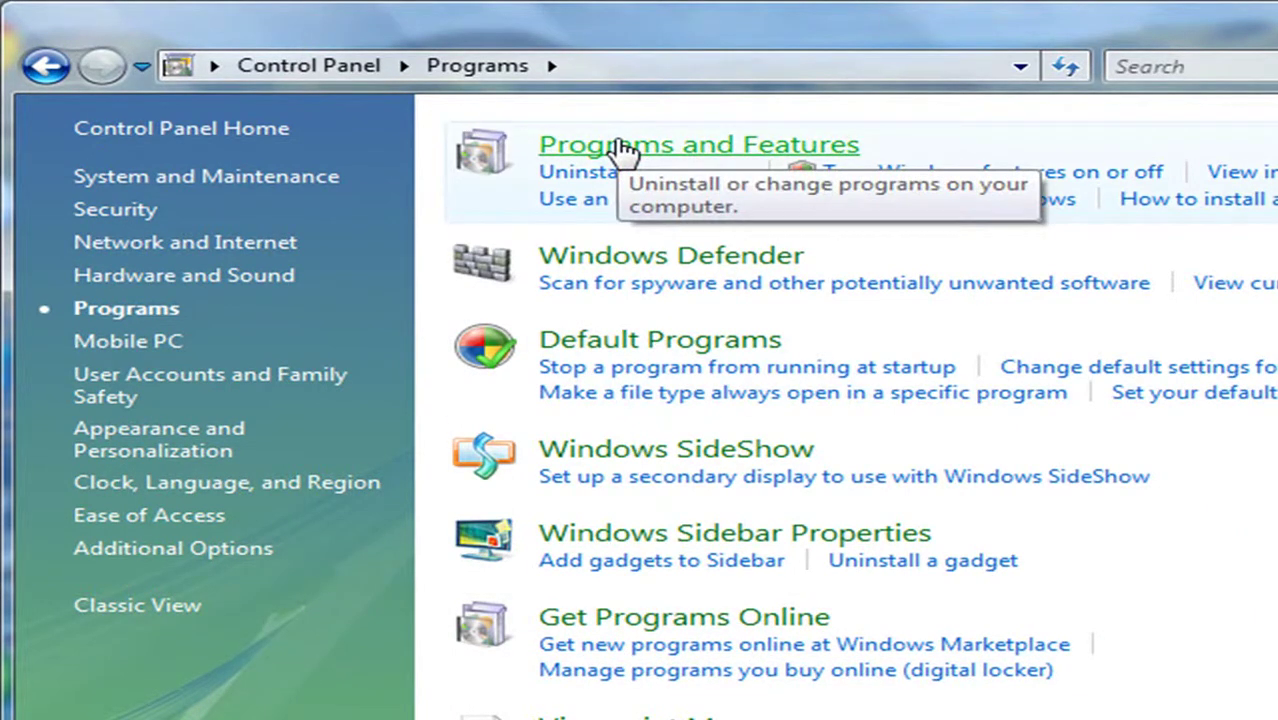
{"action": "left_click", "coordinate": [620, 148]}
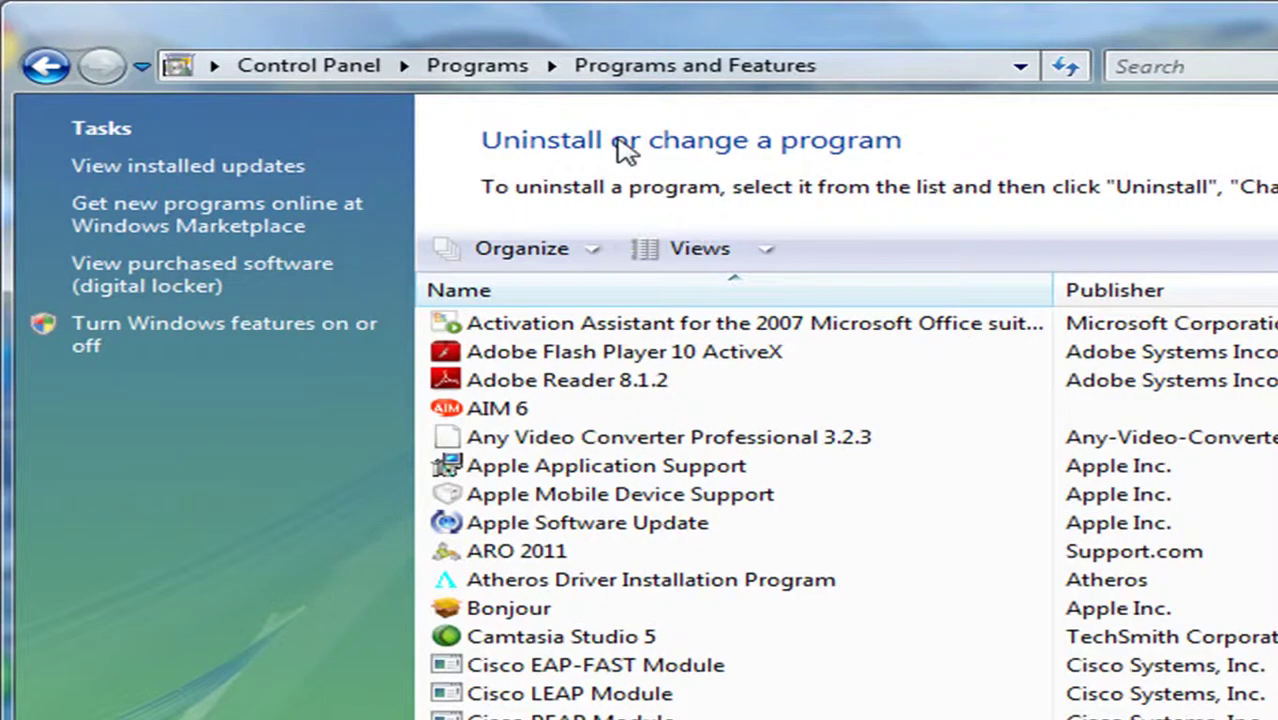
Step: Bring up the Windows Features dialog for turning features on or off and place it over Programs and Features
{"action": "left_click", "coordinate": [143, 330]}
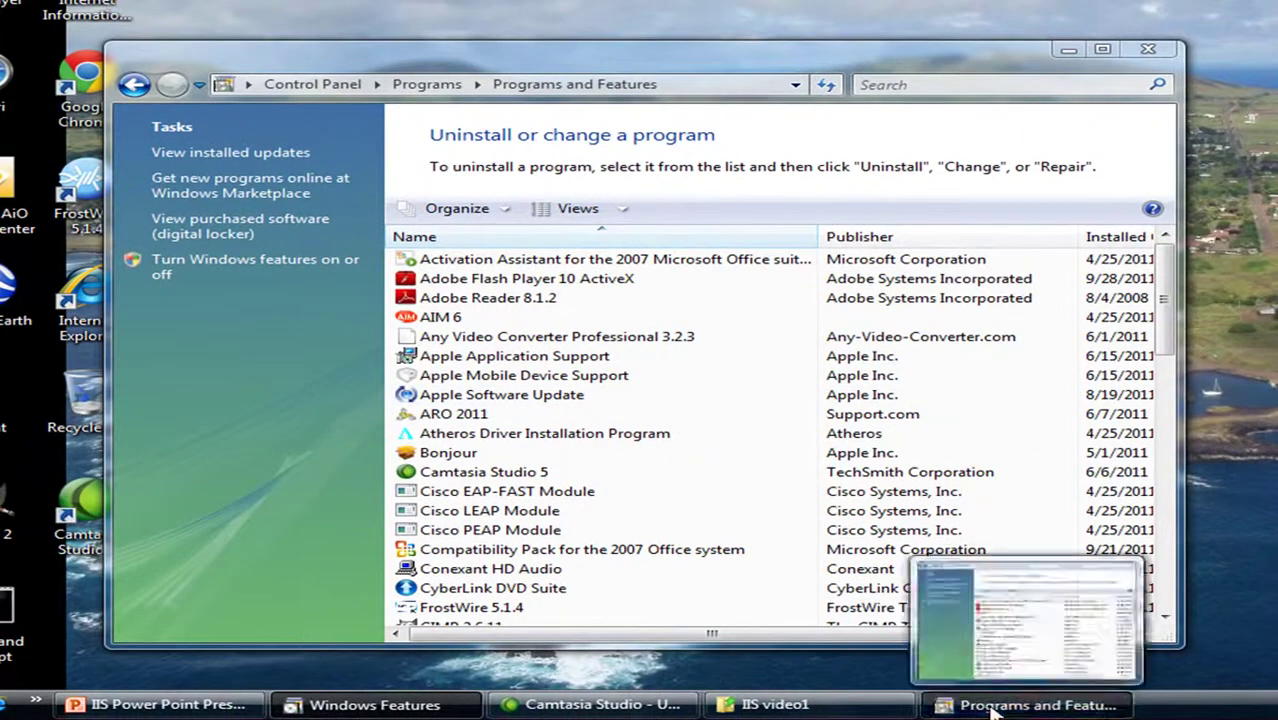
{"action": "left_click", "coordinate": [993, 708]}
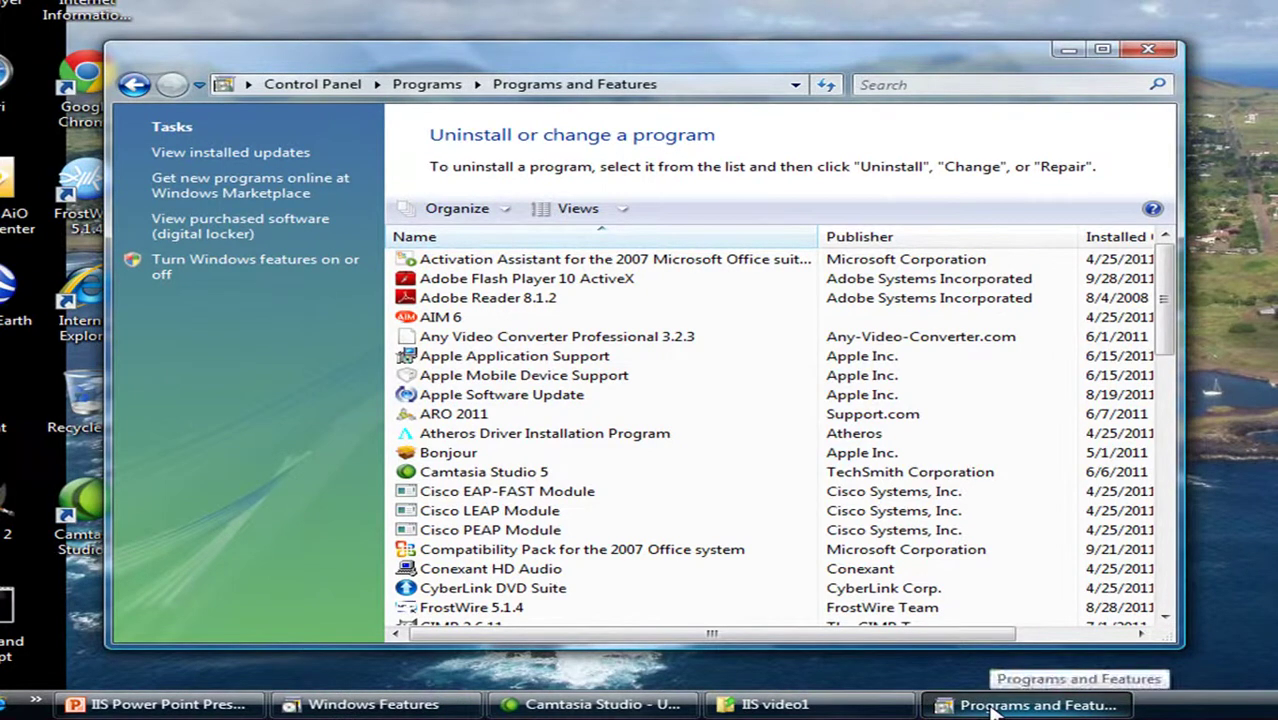
{"action": "left_click", "coordinate": [993, 708]}
{"action": "left_click", "coordinate": [993, 708]}
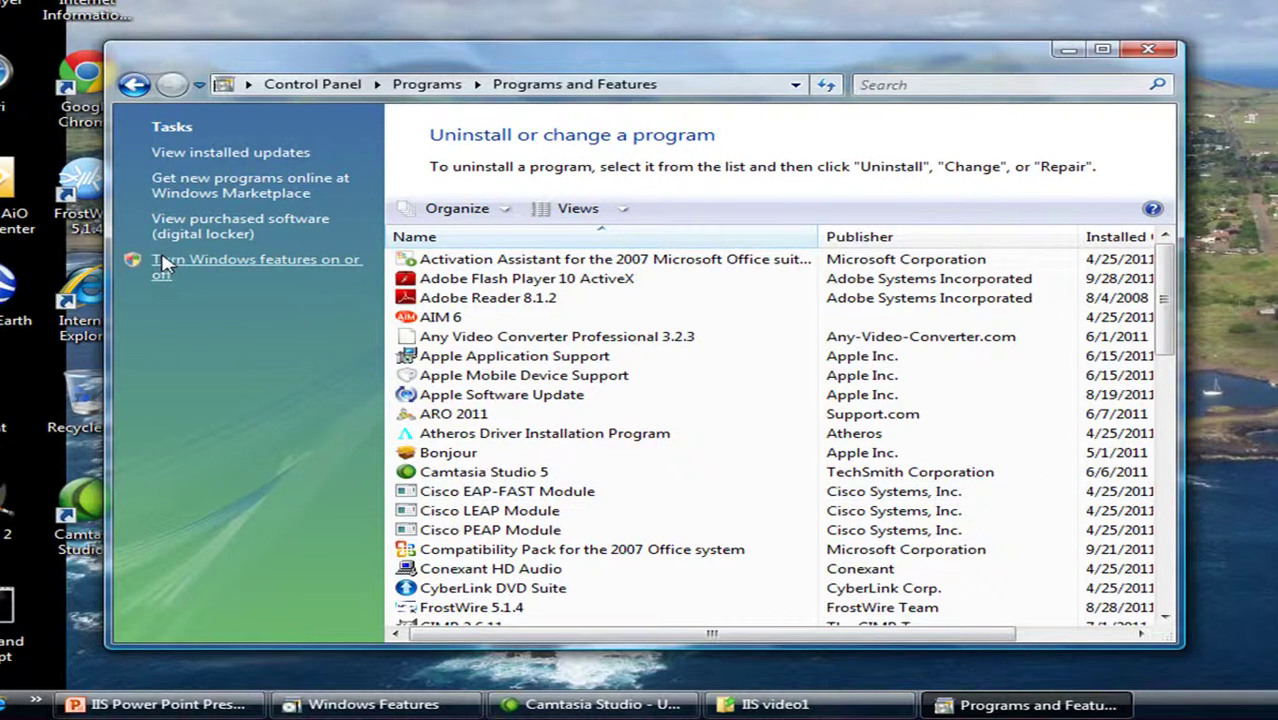
{"action": "left_click", "coordinate": [420, 704]}
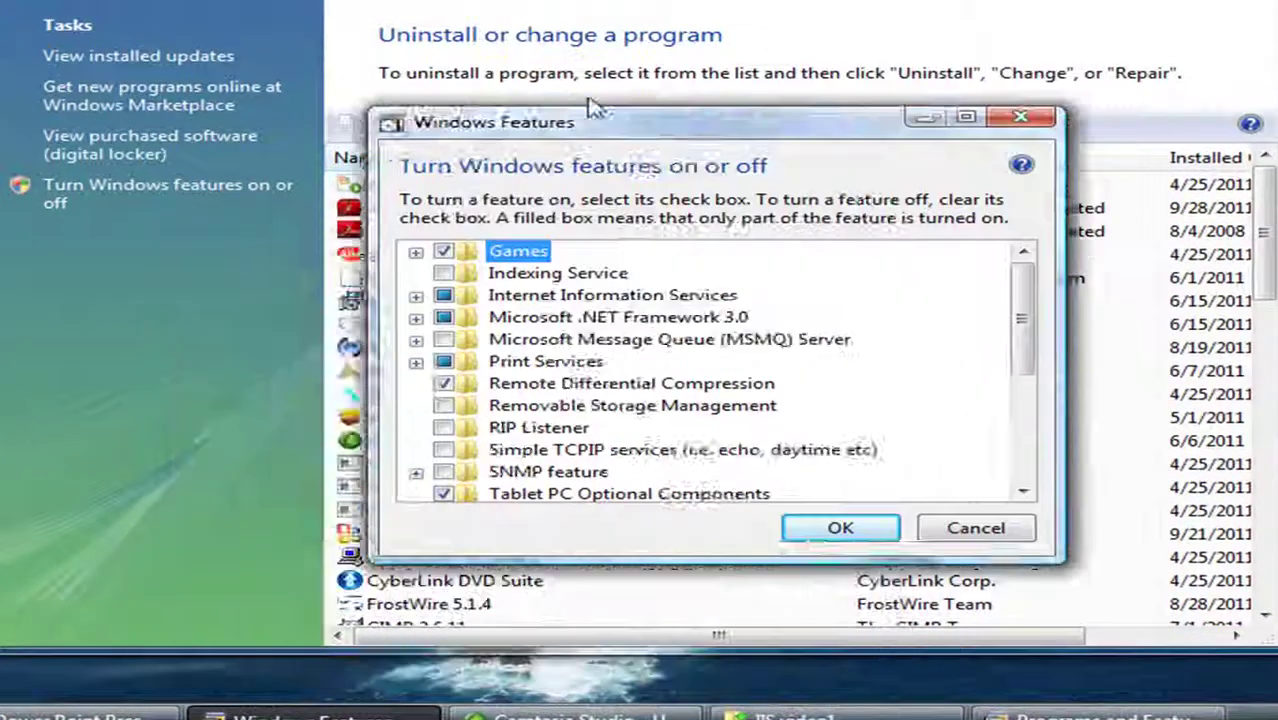
{"action": "left_click_drag", "start_coordinate": [590, 105], "coordinate": [548, 93]}
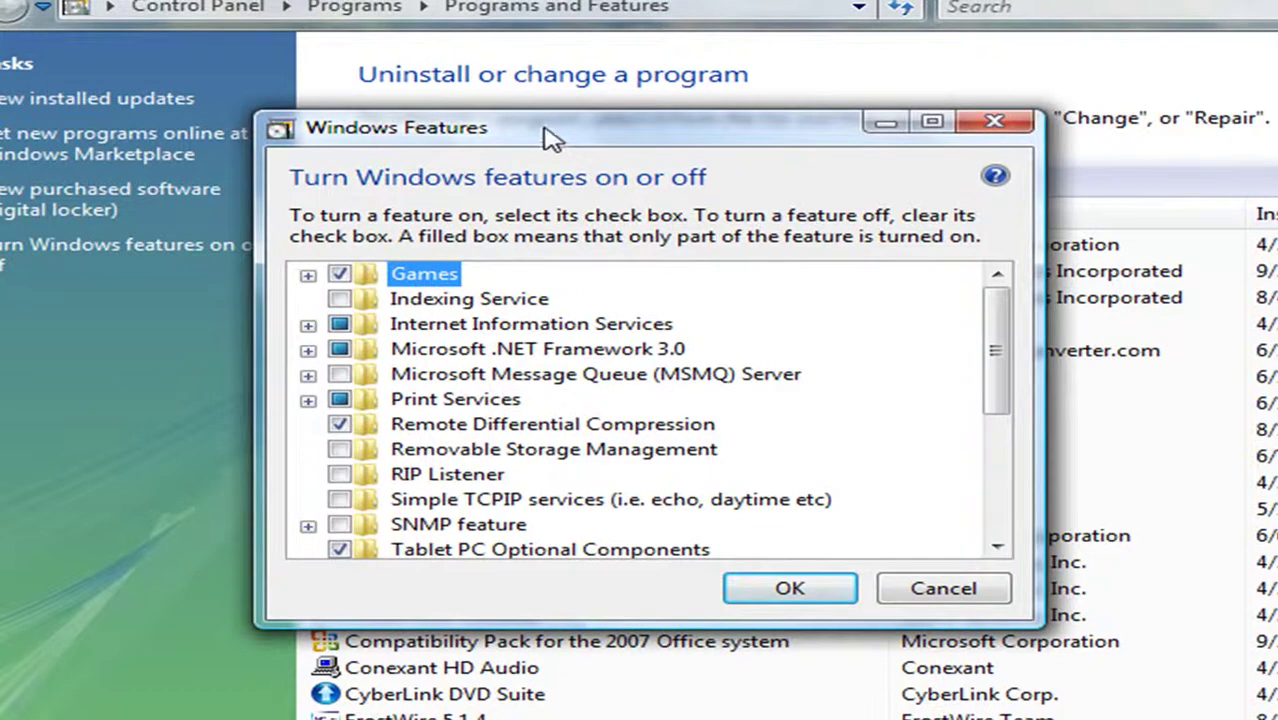
Step: Expand Internet Information Services and Web Management Tools, and toggle IIS Management Scripts and Tools off and back on
{"action": "mouse_move", "coordinate": [482, 332]}
{"action": "left_click", "coordinate": [308, 325]}
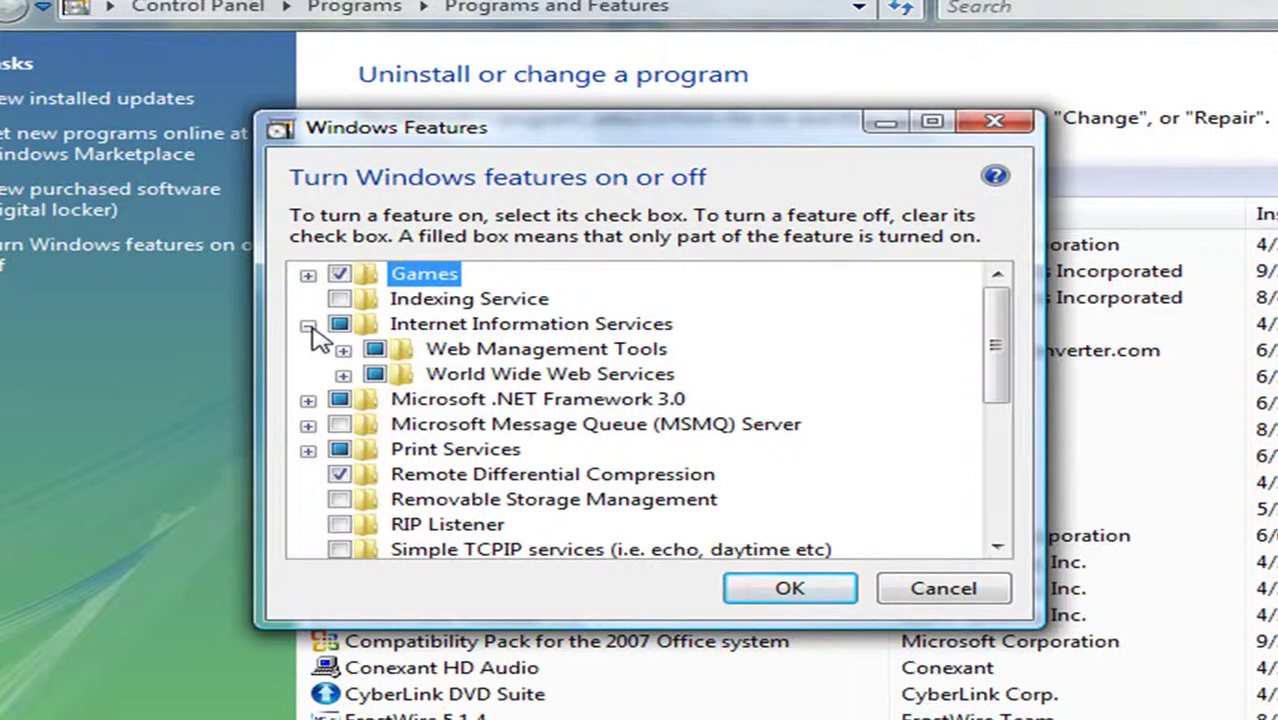
{"action": "left_click", "coordinate": [307, 326]}
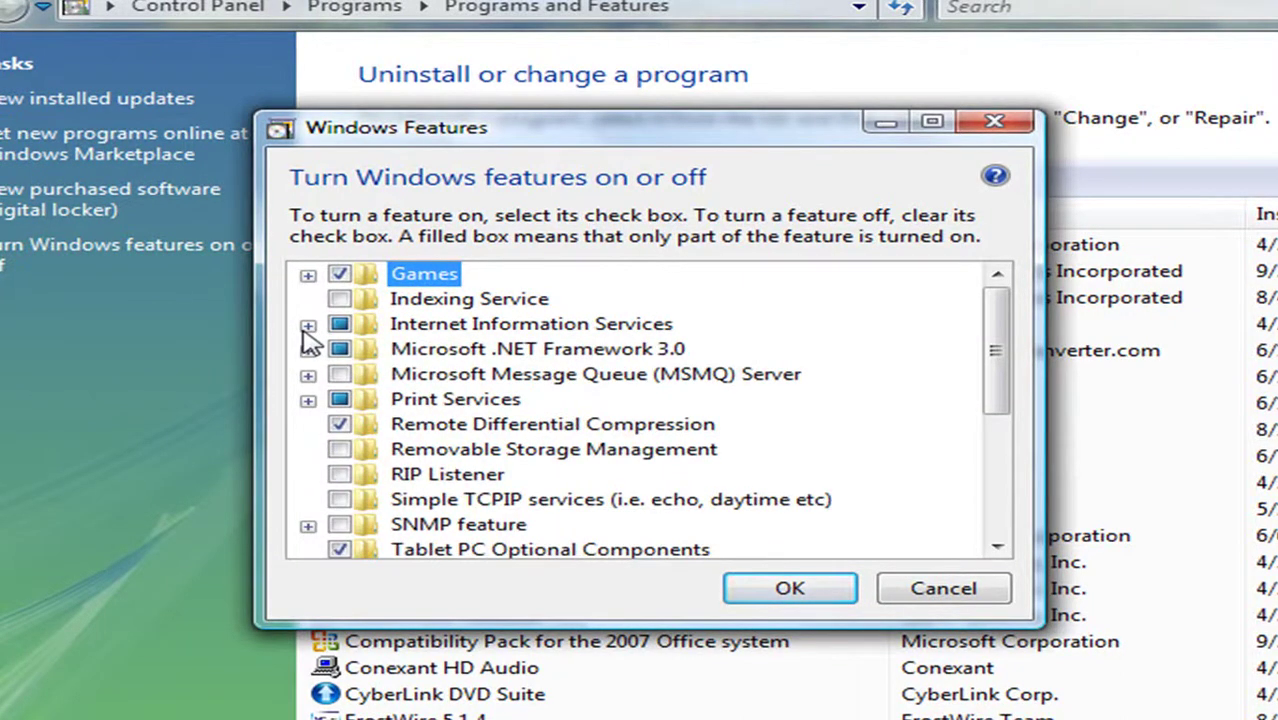
{"action": "left_click", "coordinate": [308, 326]}
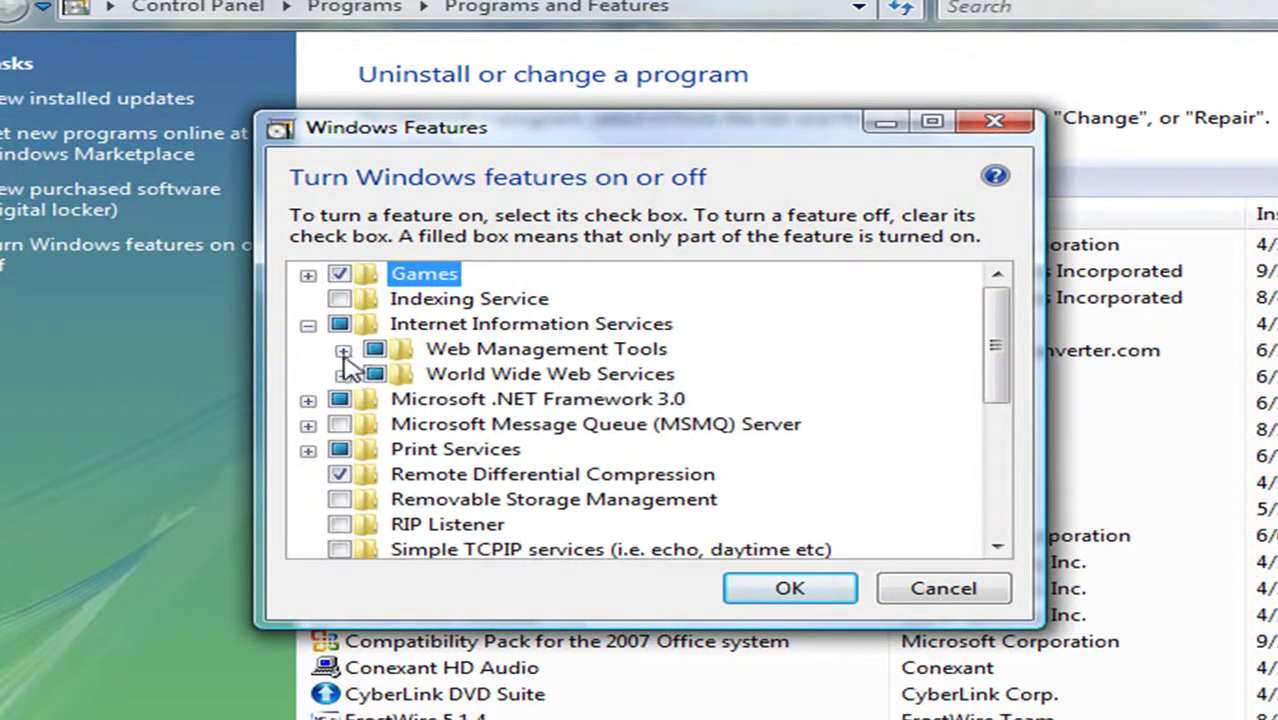
{"action": "left_click", "coordinate": [343, 351]}
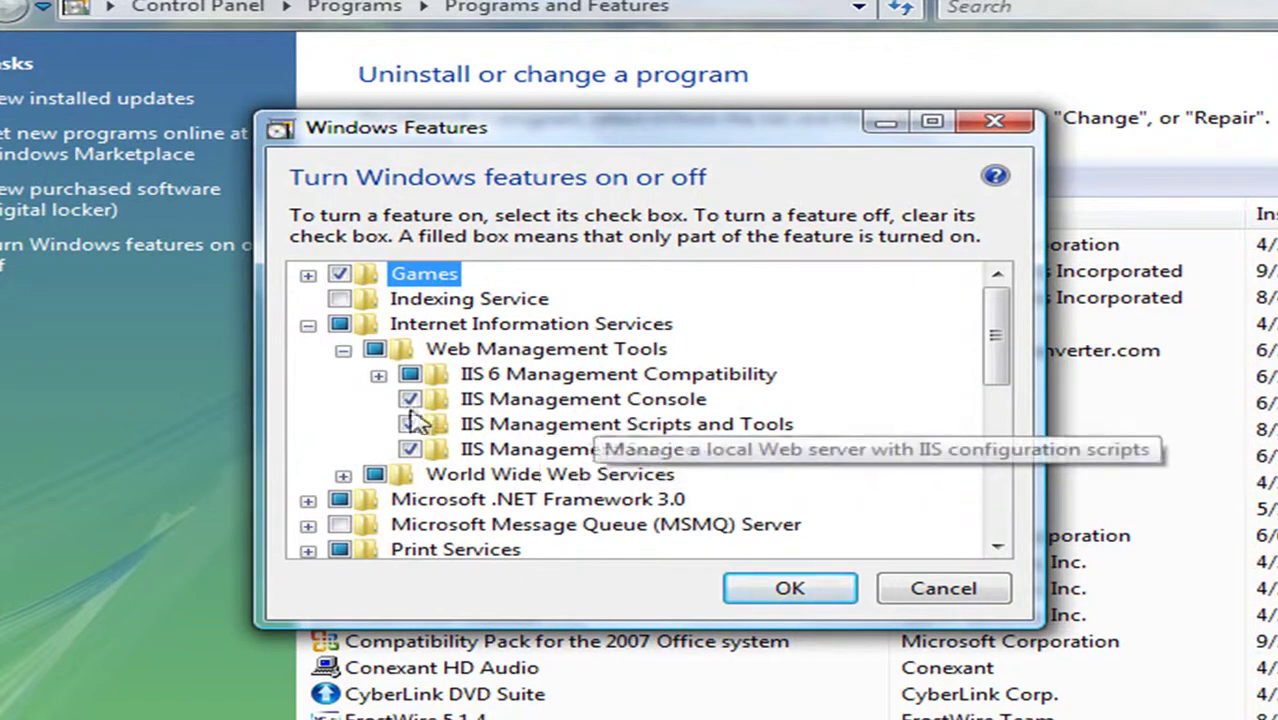
{"action": "left_click", "coordinate": [409, 424]}
{"action": "left_click", "coordinate": [410, 424]}
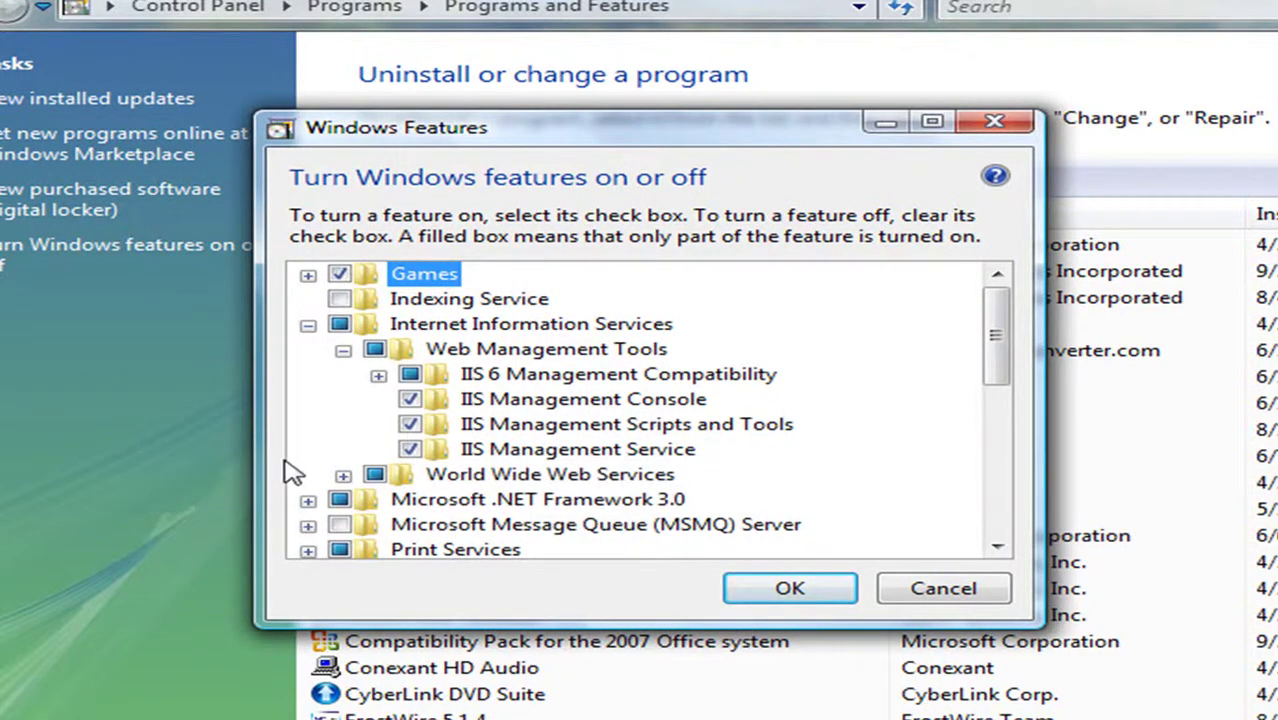
Step: Expand World Wide Web Services to examine its subfeatures
{"action": "left_click", "coordinate": [343, 475]}
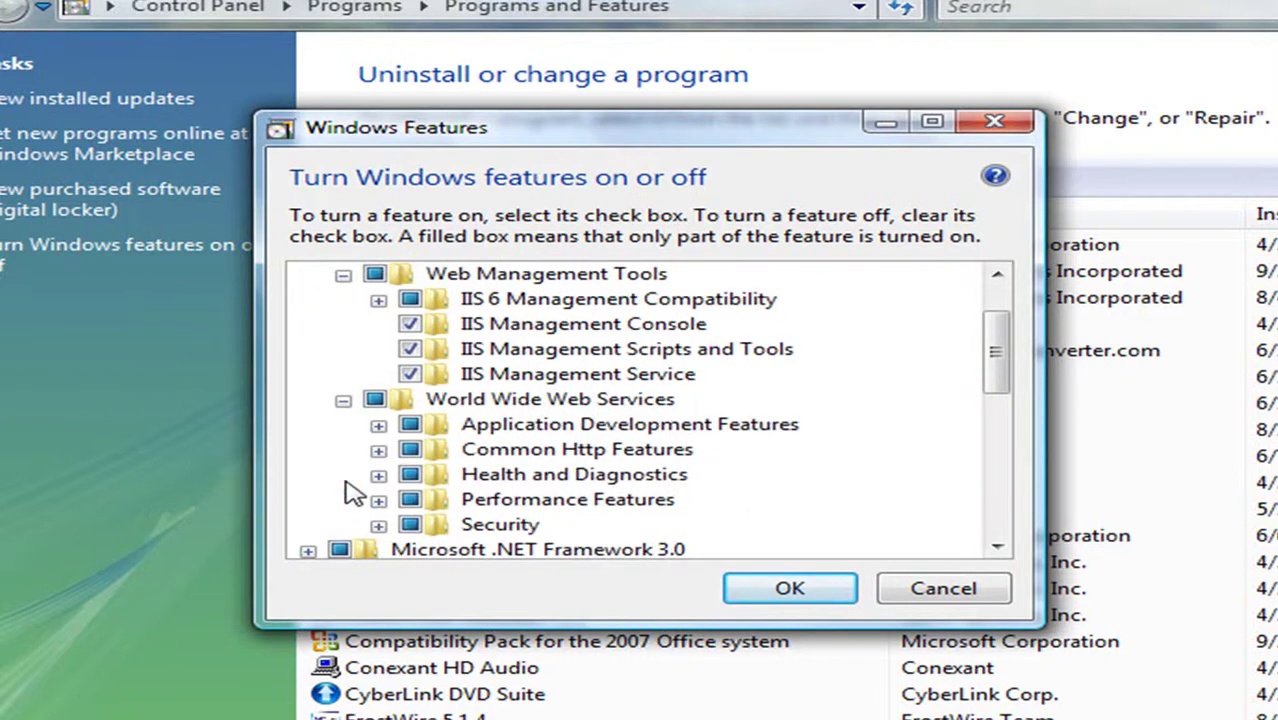
{"action": "left_click", "coordinate": [343, 399]}
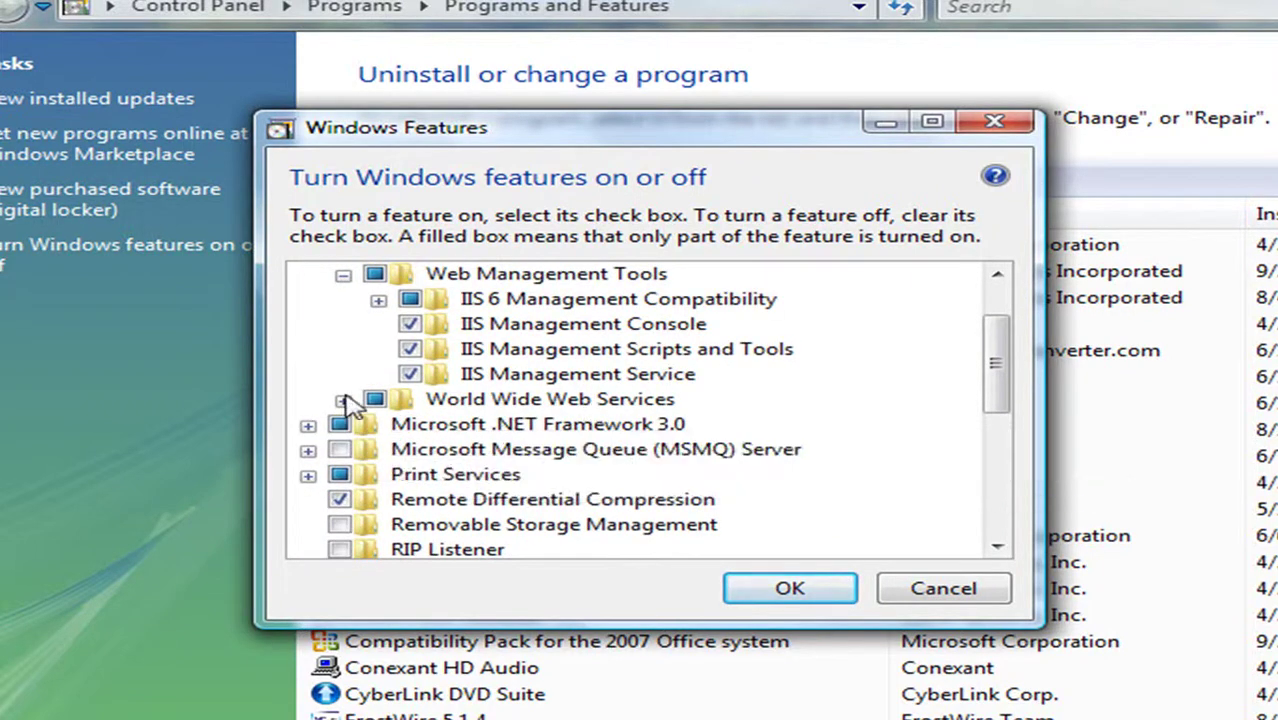
{"action": "left_click", "coordinate": [343, 399]}
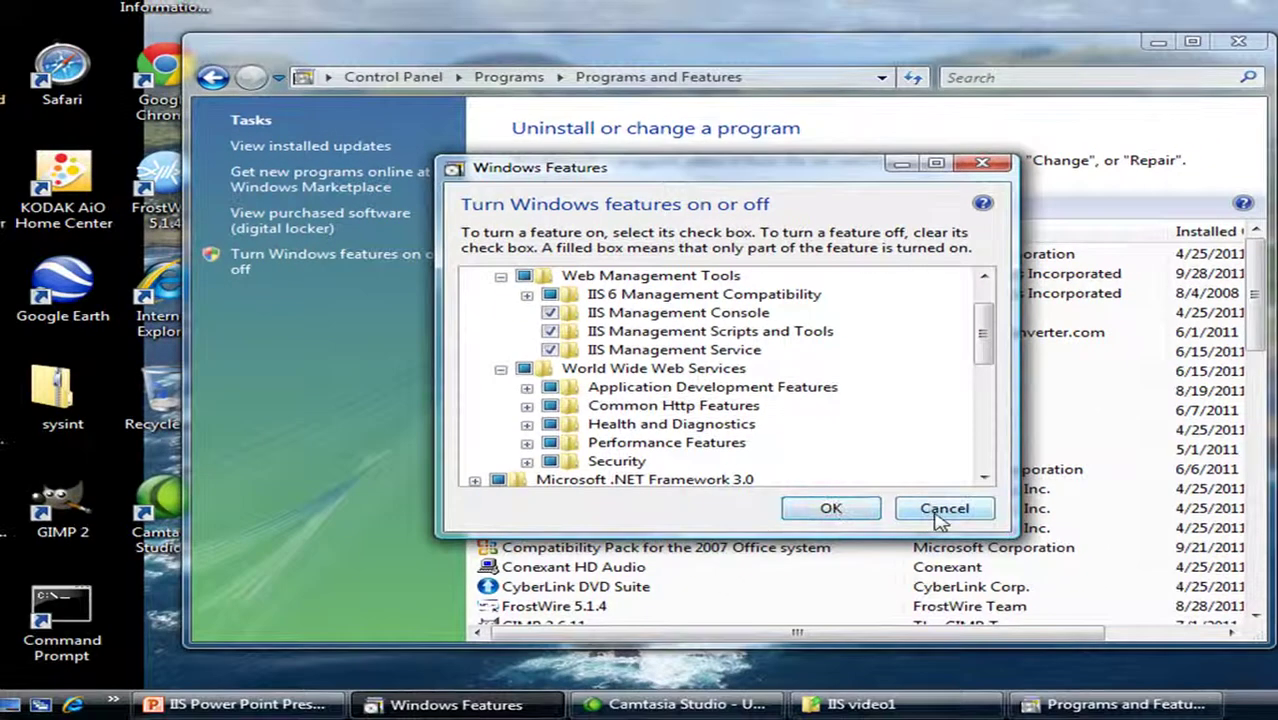
Step: Cancel the Windows Features dialog and close the Programs and Features window
{"action": "left_click", "coordinate": [944, 510]}
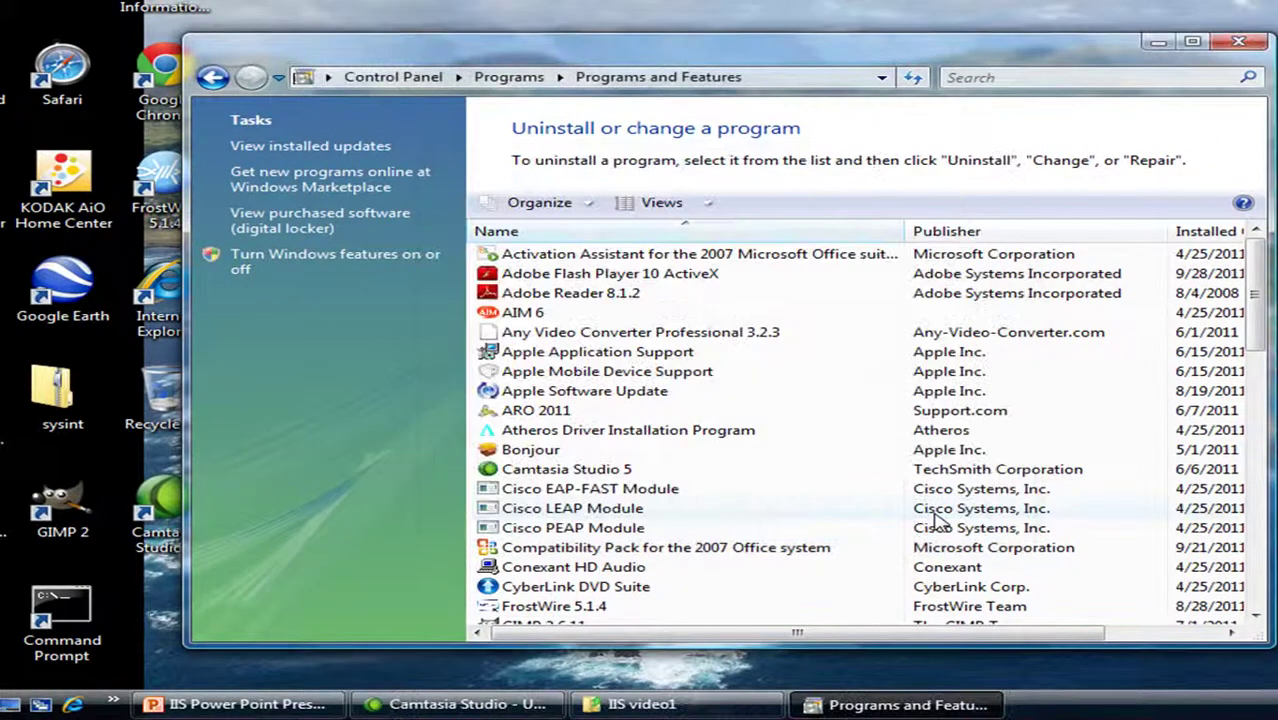
{"action": "right_click", "coordinate": [892, 710]}
{"action": "left_click", "coordinate": [913, 696]}
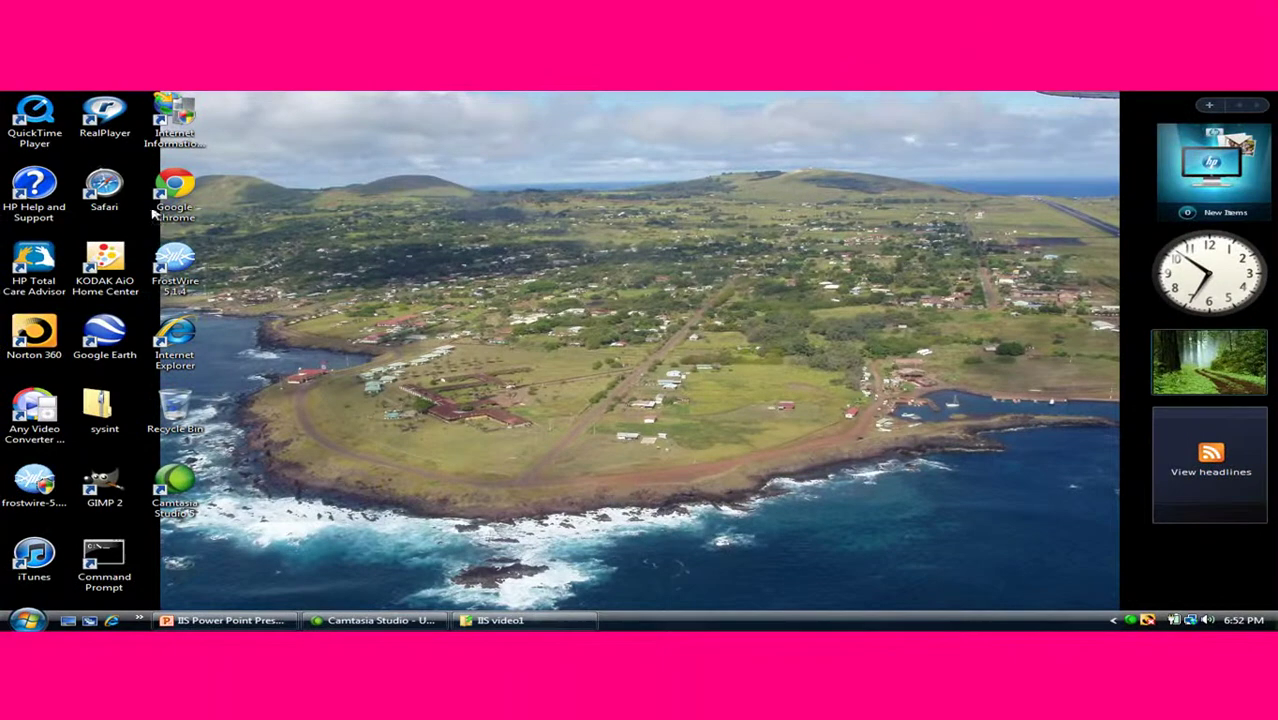
Step: Move the Internet Information Services (IIS) Manager shortcut away from the icon columns to the open desktop area
{"action": "left_click_drag", "start_coordinate": [186, 116], "coordinate": [460, 203]}
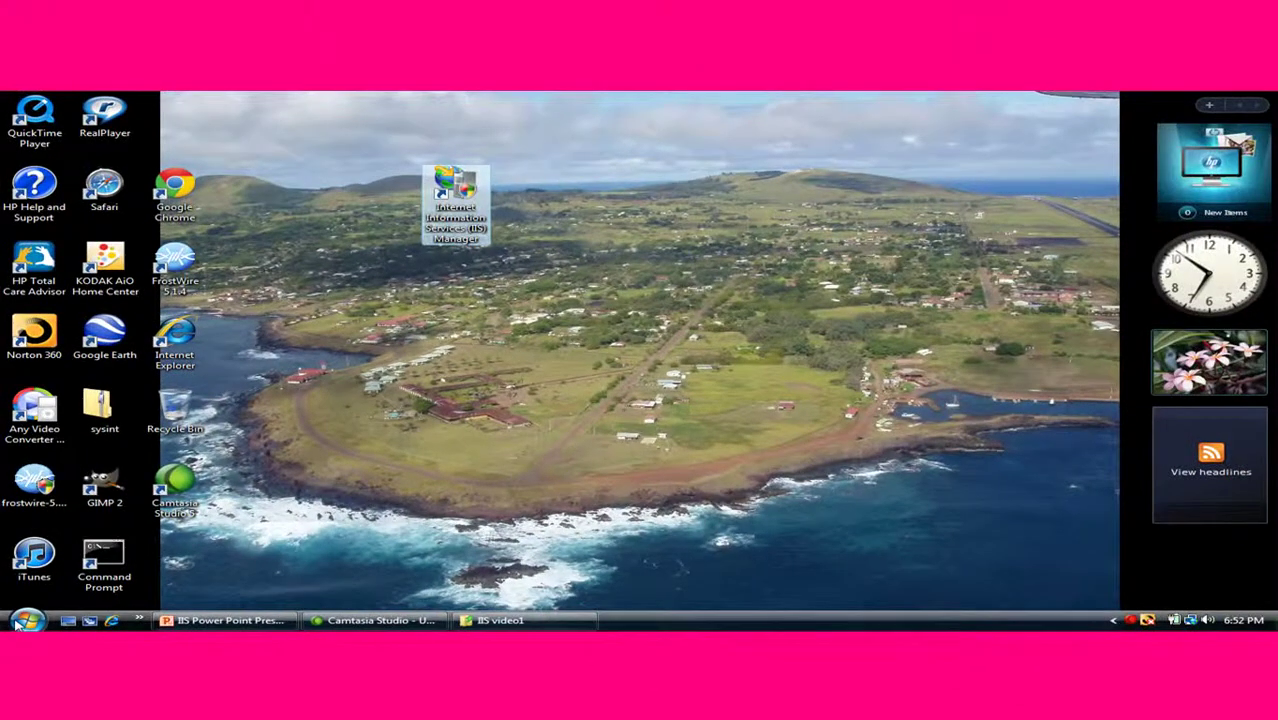
Step: Open Administrative Tools from the System and Maintenance category of Control Panel
{"action": "left_click", "coordinate": [22, 621]}
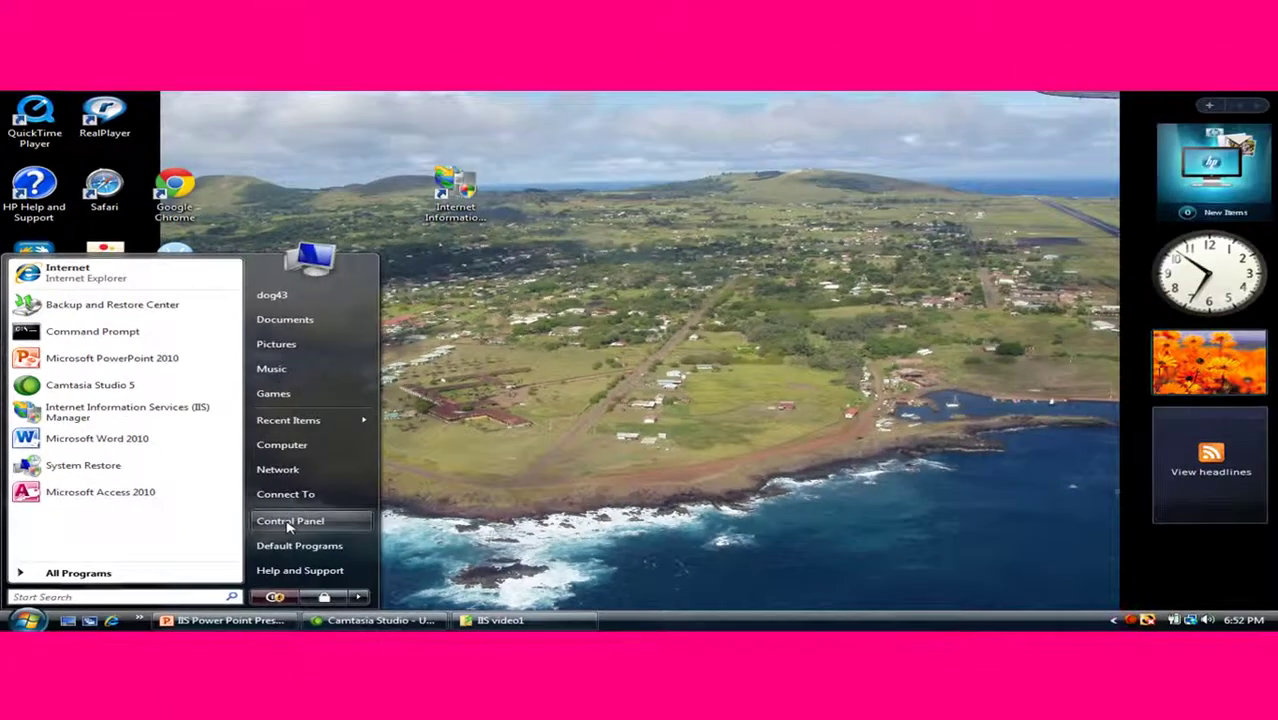
{"action": "left_click", "coordinate": [553, 387]}
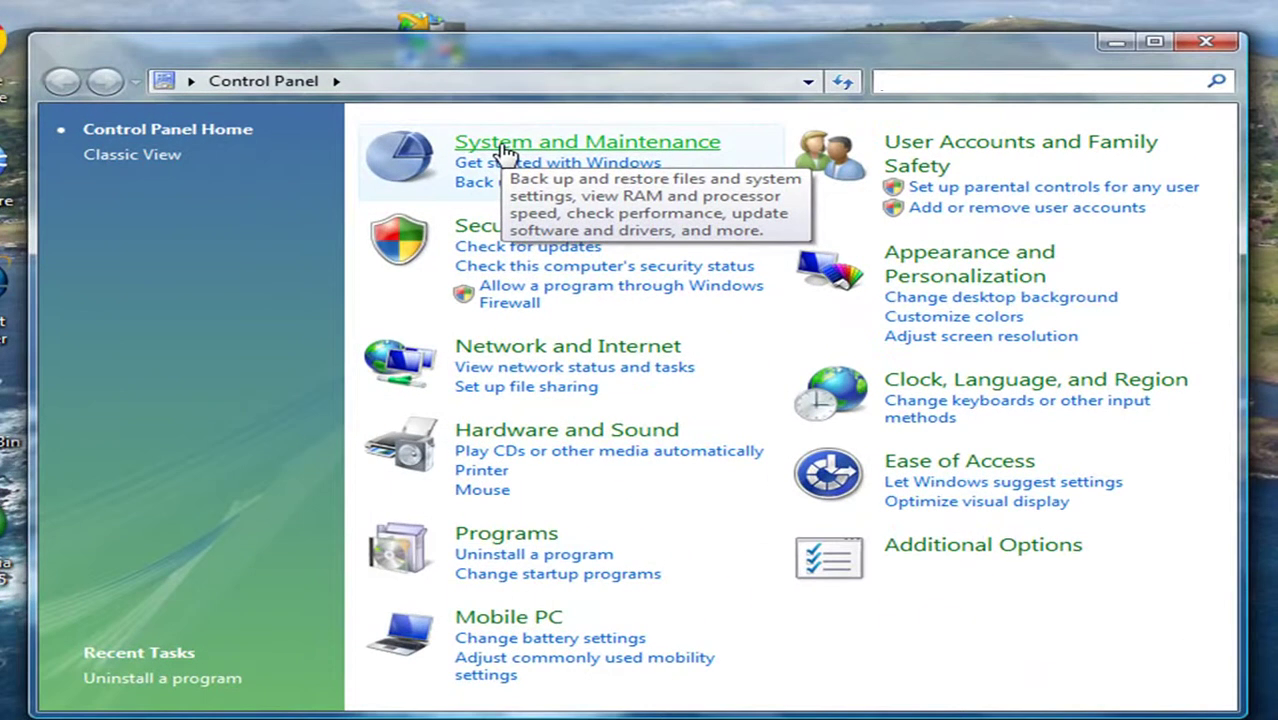
{"action": "left_click", "coordinate": [503, 175]}
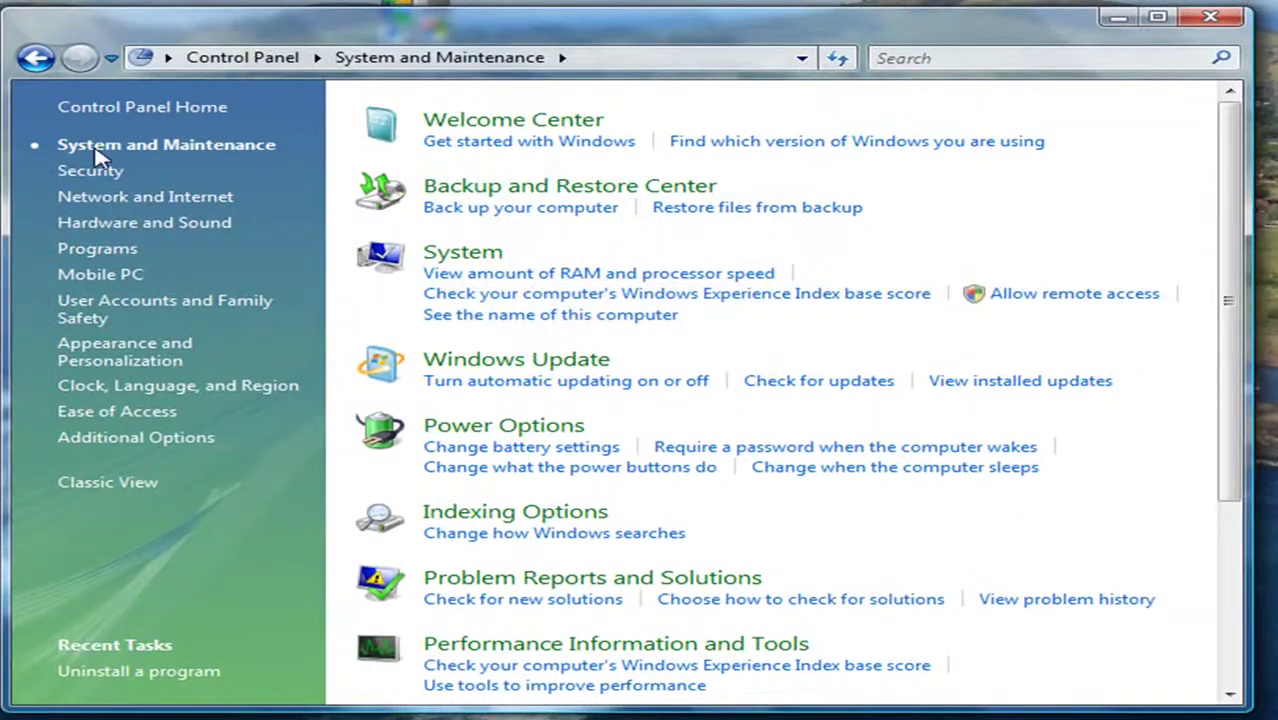
{"action": "left_click_drag", "start_coordinate": [1232, 230], "coordinate": [1225, 416]}
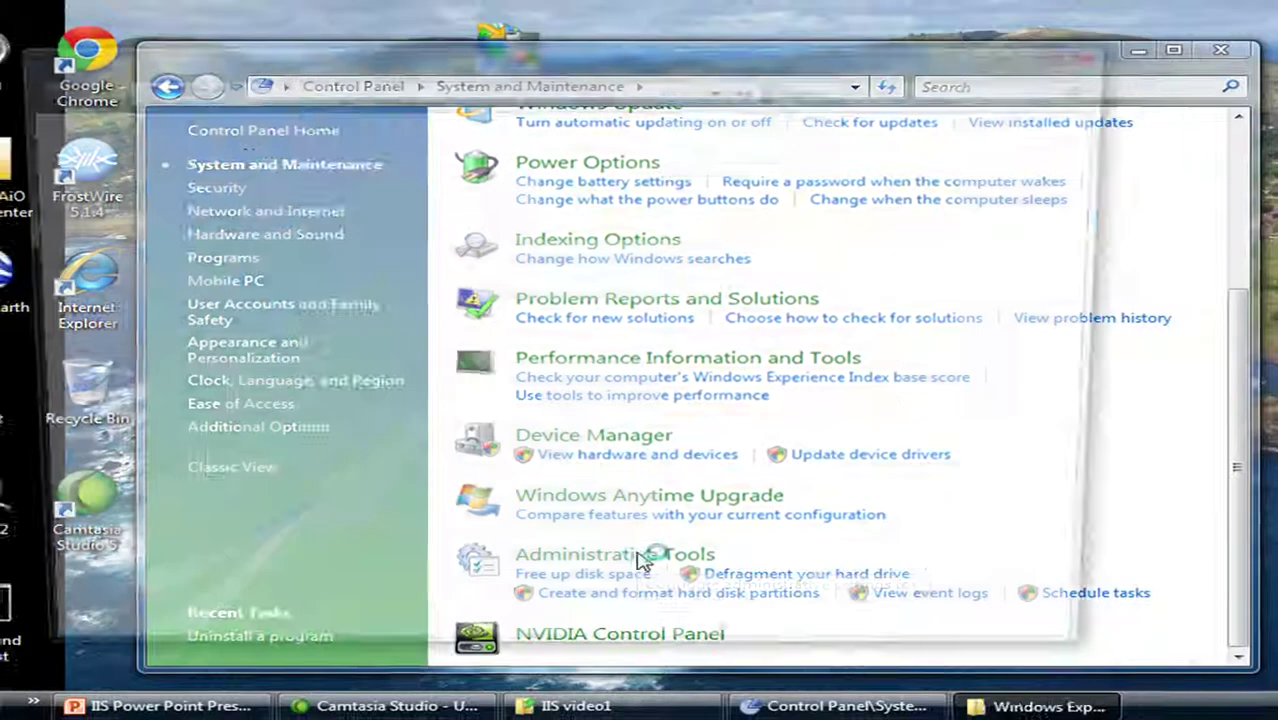
{"action": "left_click", "coordinate": [569, 577]}
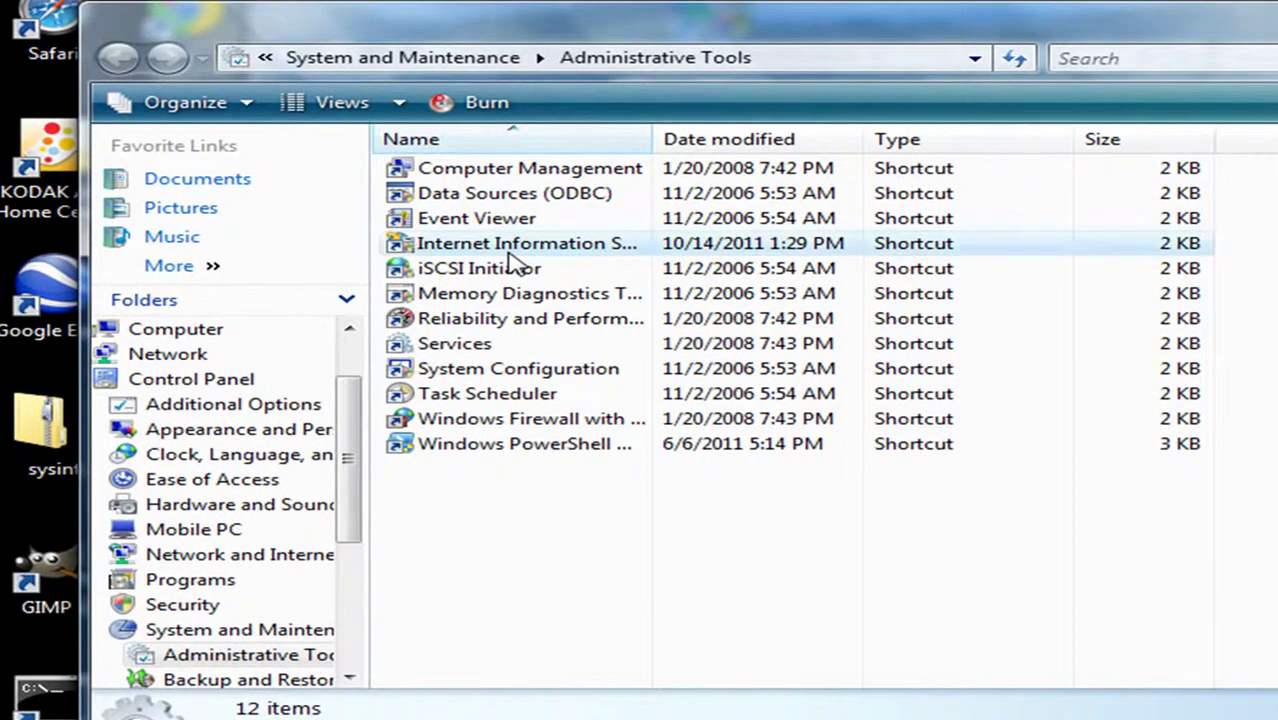
Step: View the available actions for the Internet Information Services (IIS) Manager shortcut and dismiss them
{"action": "left_click", "coordinate": [509, 253]}
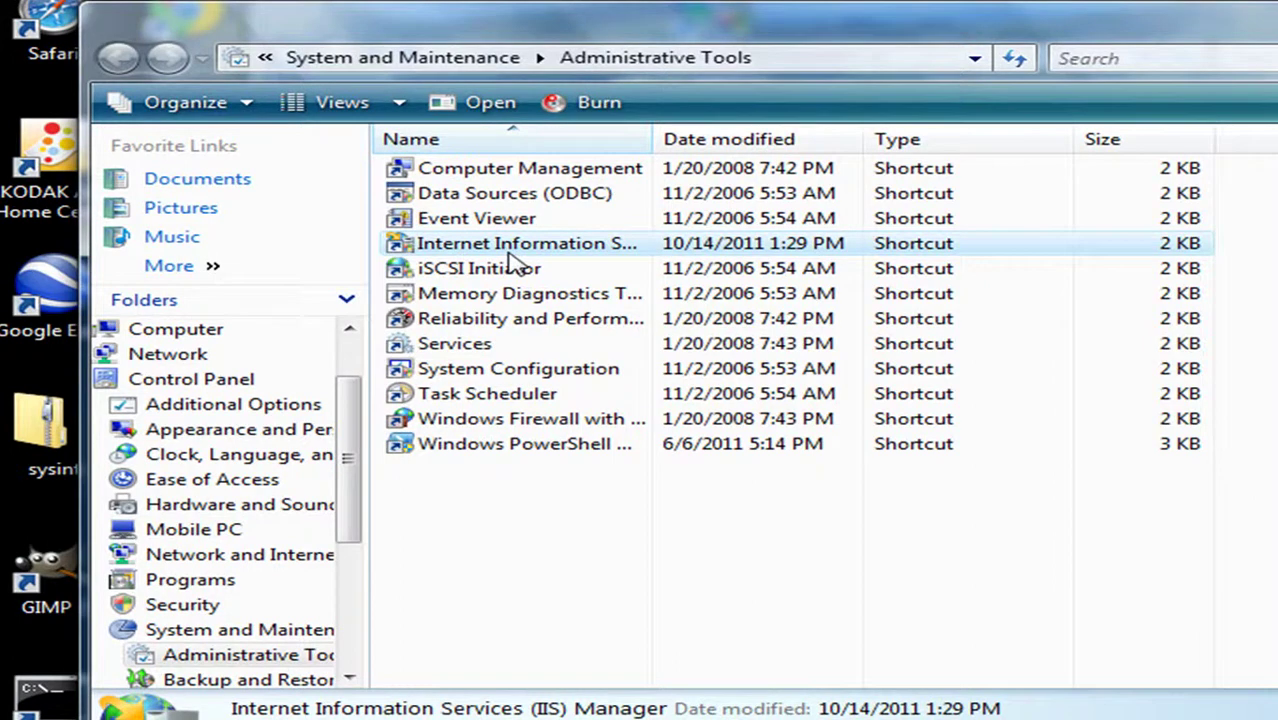
{"action": "right_click", "coordinate": [515, 262]}
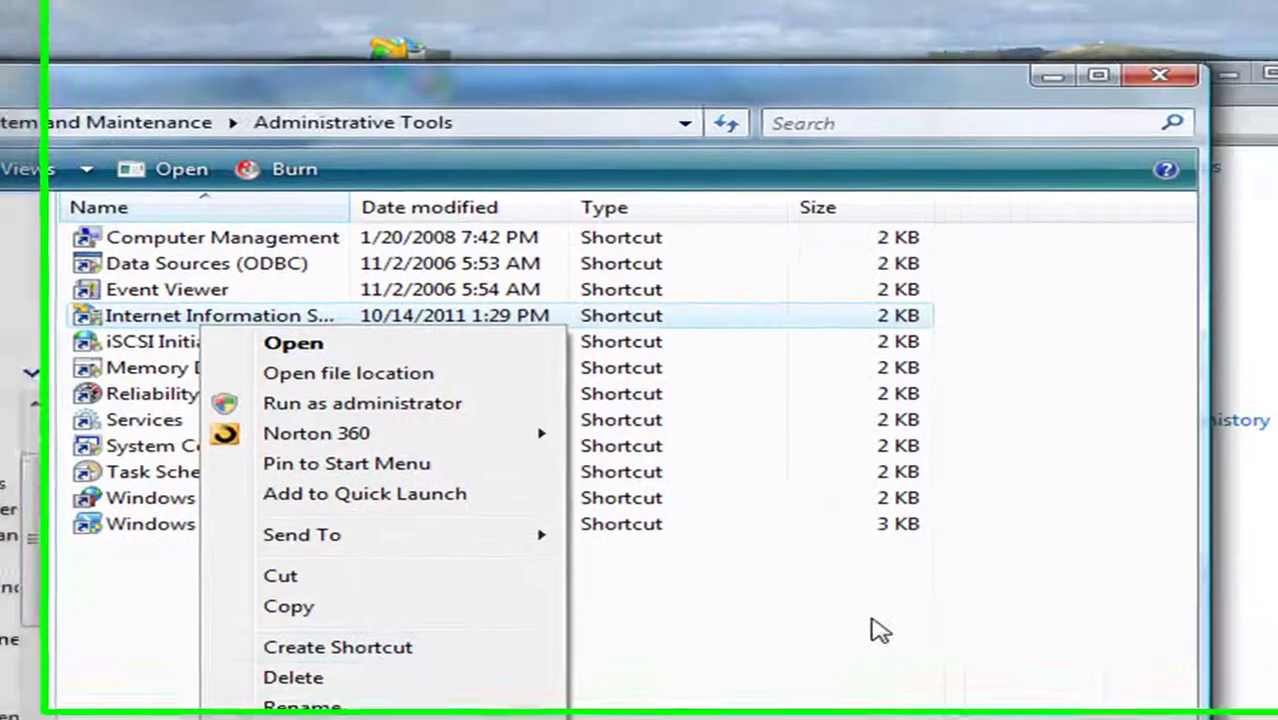
{"action": "left_click", "coordinate": [1160, 546]}
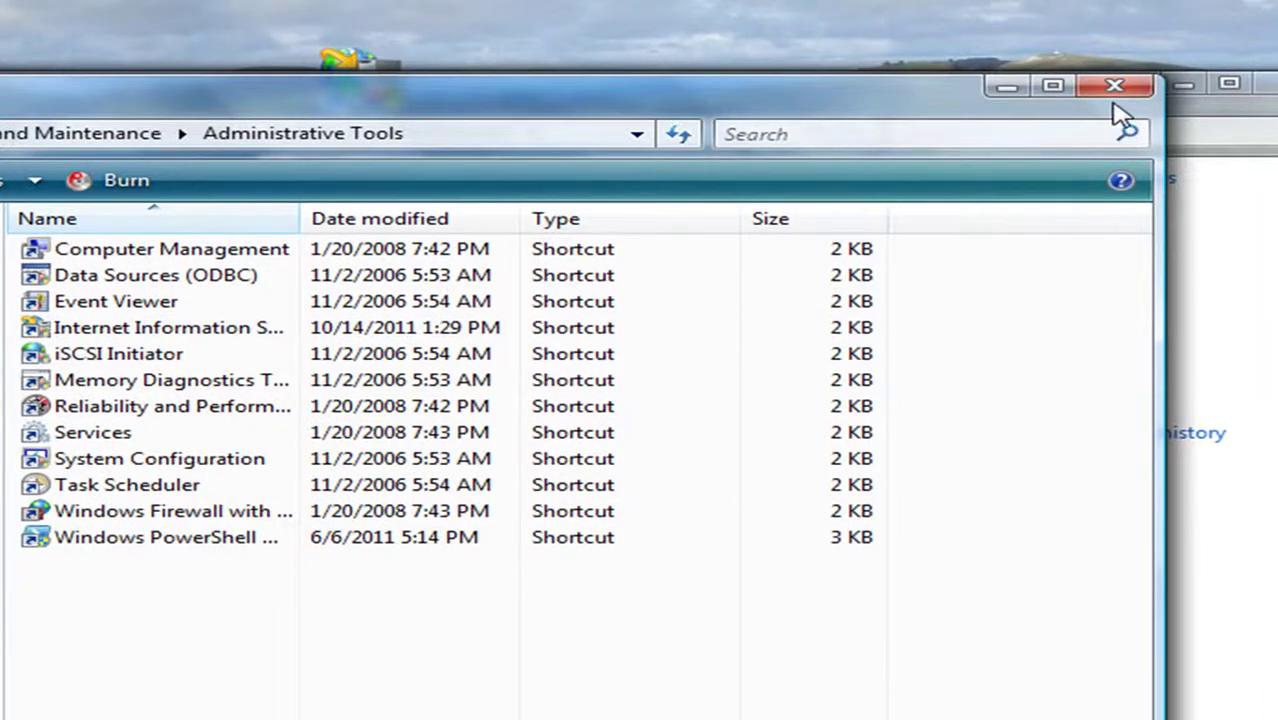
Step: Close the Administrative Tools and System and Maintenance windows
{"action": "left_click", "coordinate": [1114, 86]}
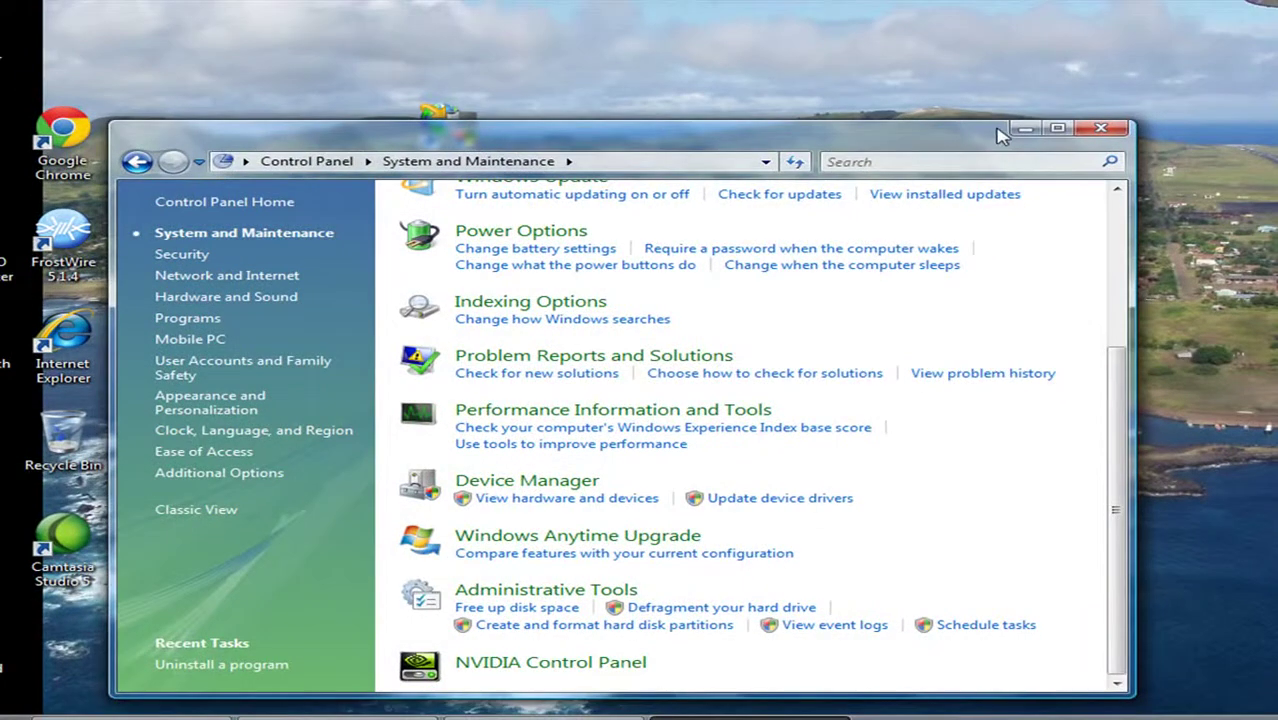
{"action": "left_click", "coordinate": [1097, 131]}
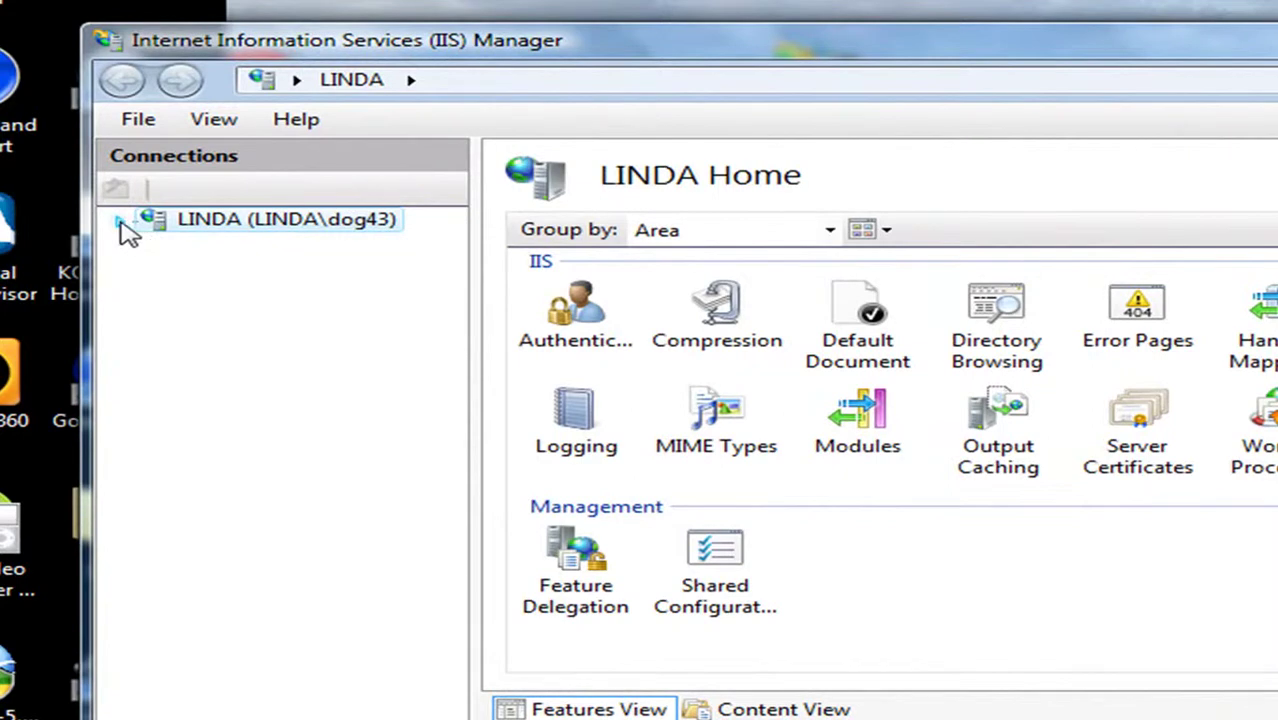
Step: In IIS Manager, expand the server connection, open its Sites list and select the Intranet site
{"action": "left_click", "coordinate": [119, 220]}
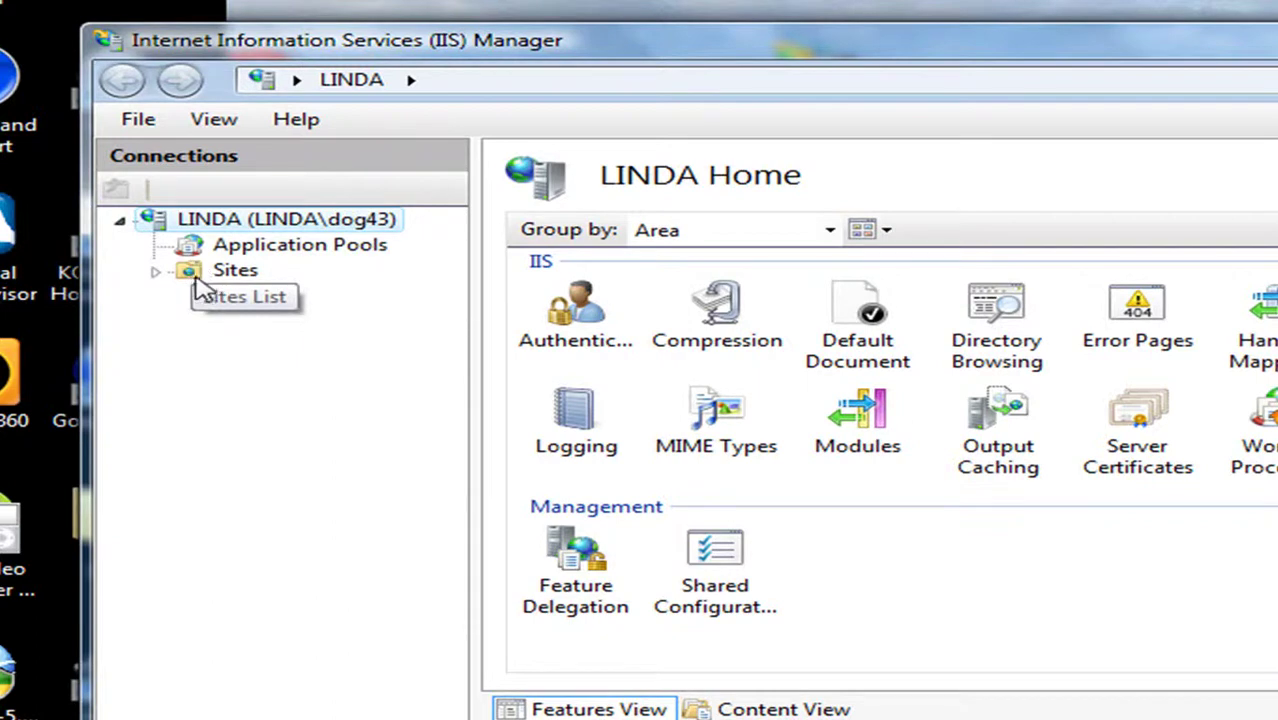
{"action": "left_click", "coordinate": [191, 276]}
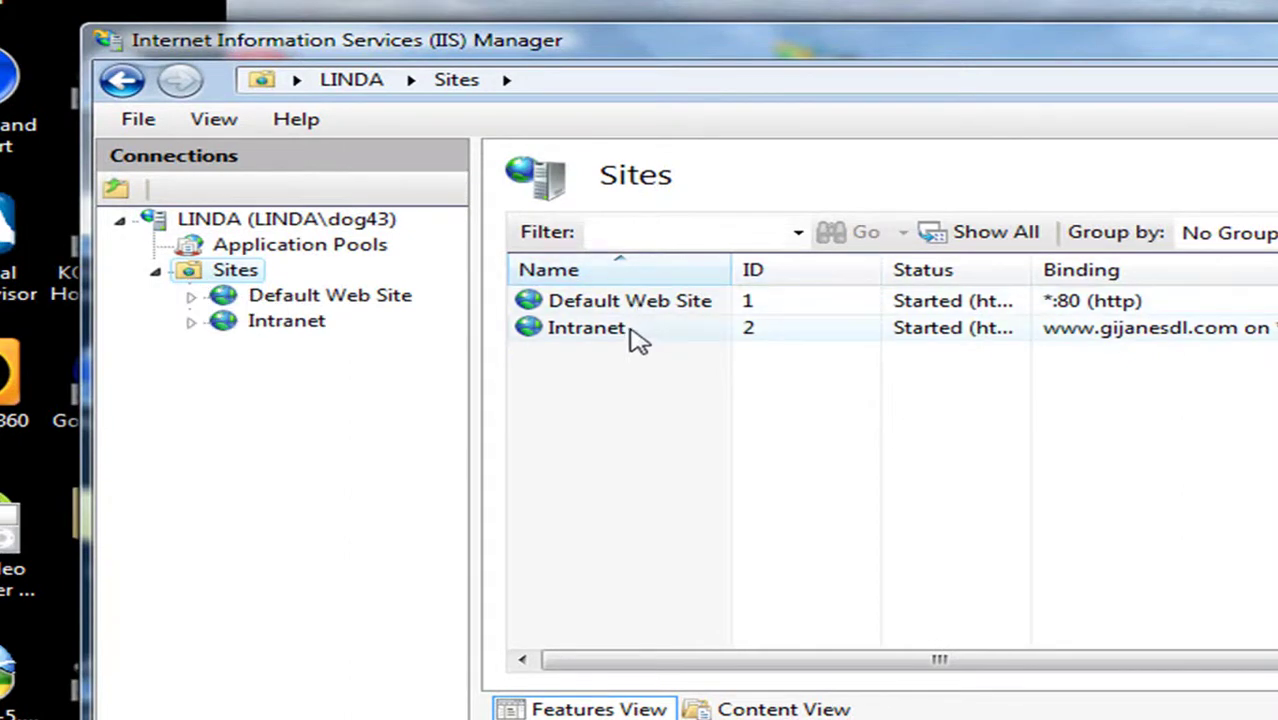
{"action": "left_click", "coordinate": [630, 336]}
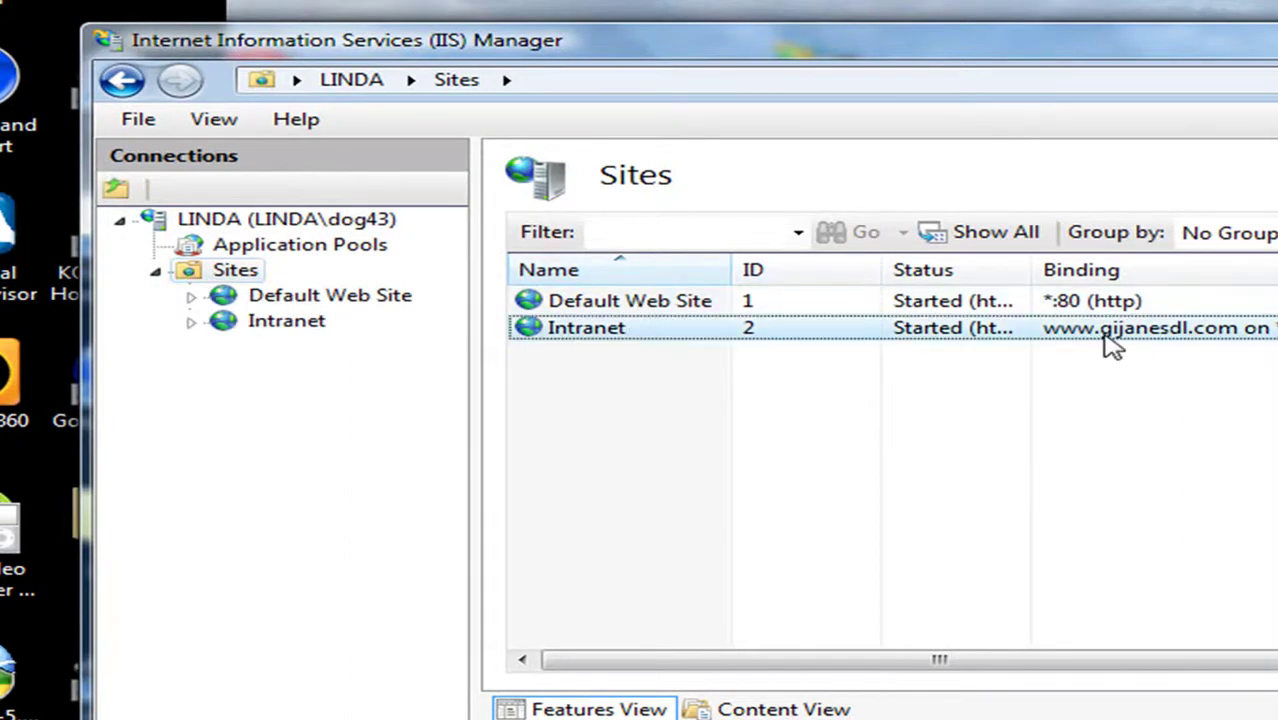